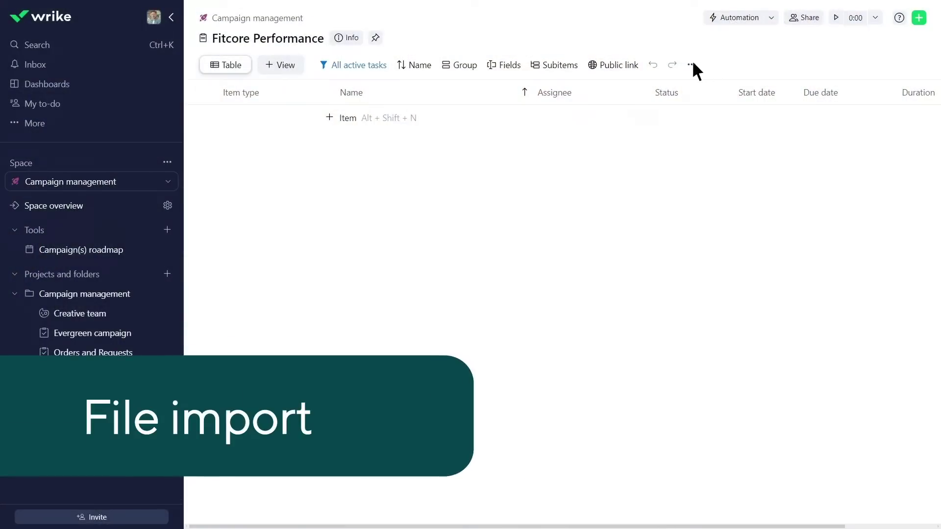
Import the Excel file "Fitcore Performance_to import.xlsx" into the Fitcore Performance project, accepting the suggested users mapping.
click(692, 64)
mouse_move(745, 395)
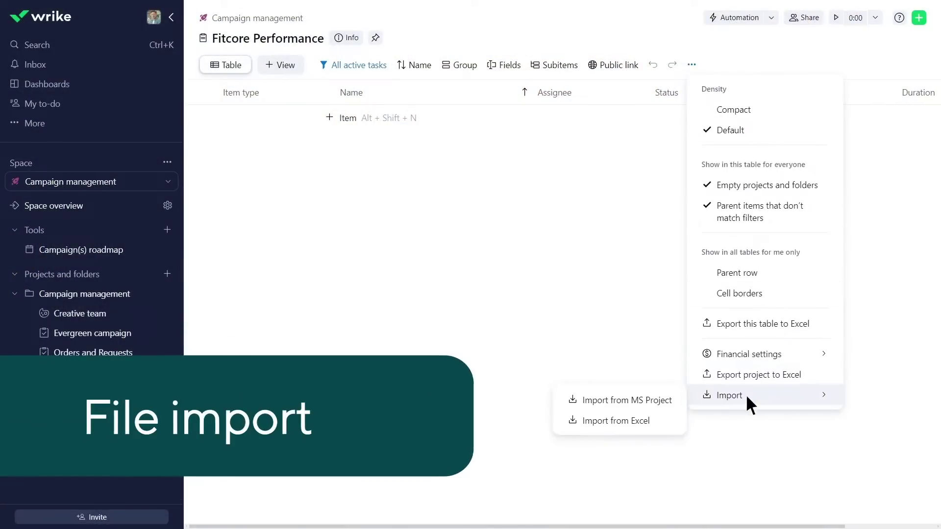
click(634, 420)
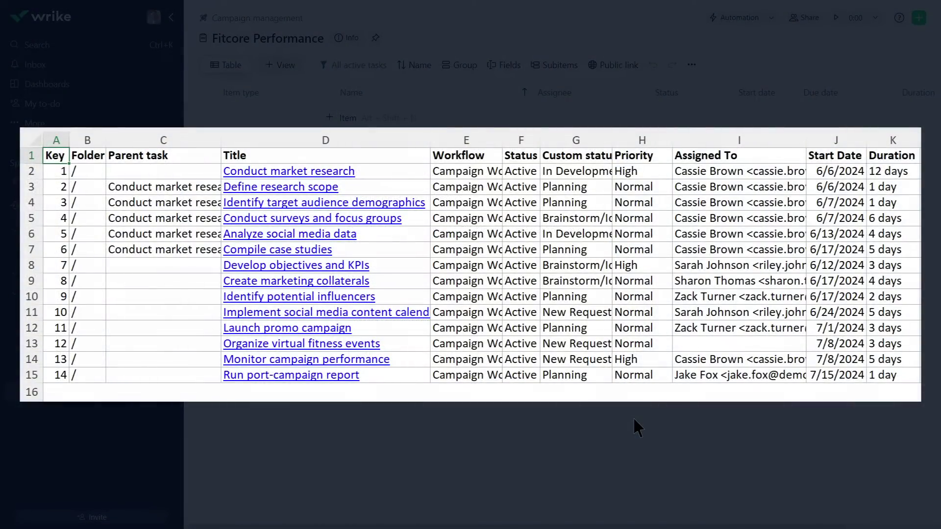
click(371, 355)
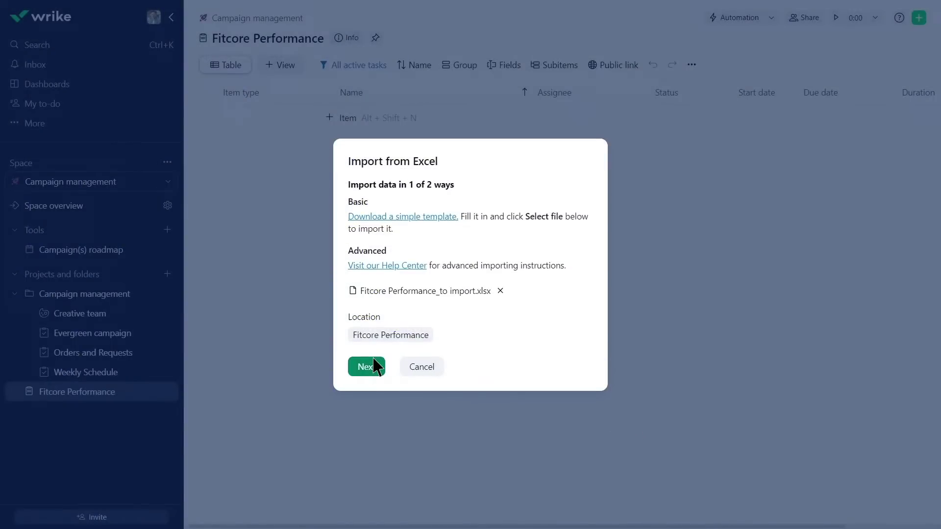
click(378, 366)
click(321, 390)
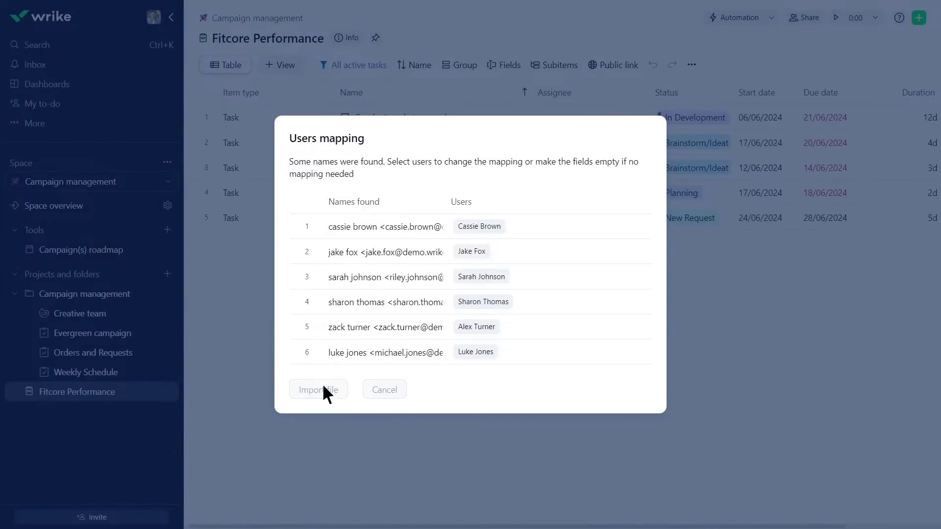
click(336, 370)
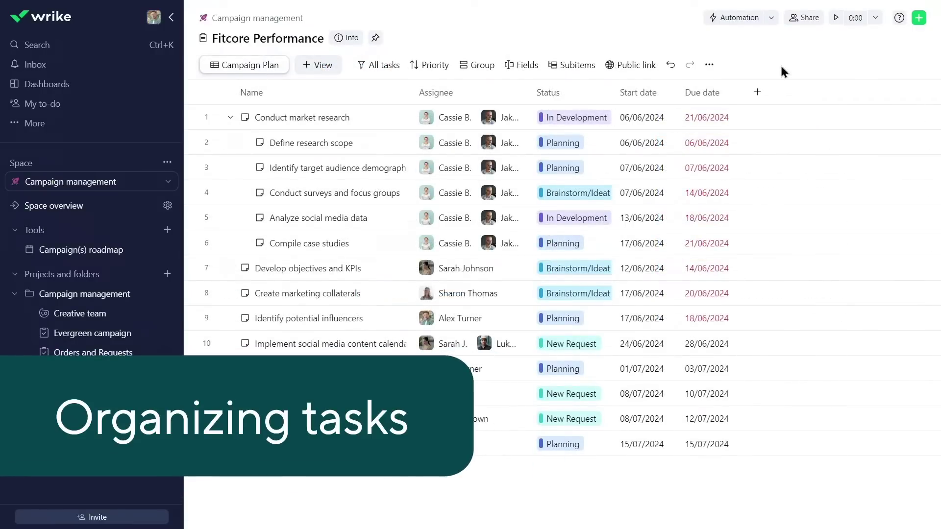
Add the Importance, Last modified date and Budget left fields as columns in the Campaign Plan table.
click(757, 92)
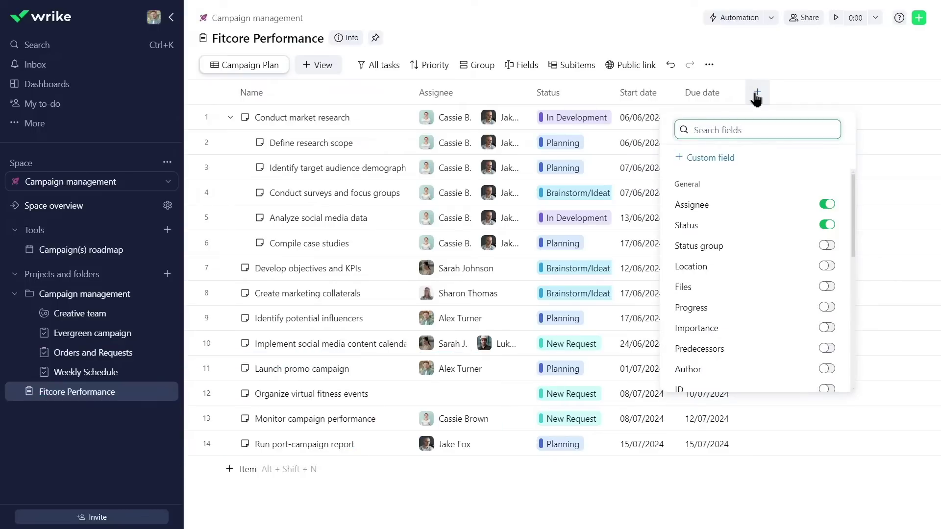
click(828, 328)
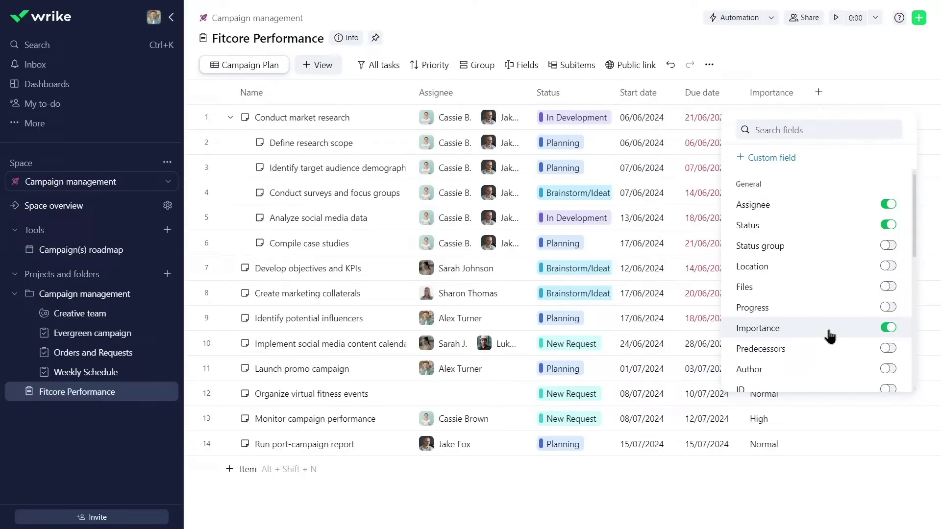
scroll(829, 336, down, 3)
click(887, 343)
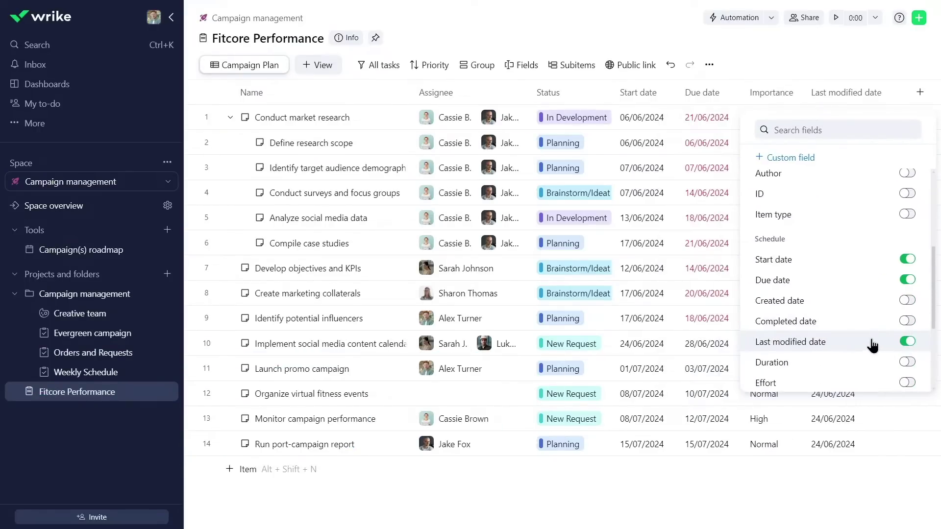
click(906, 342)
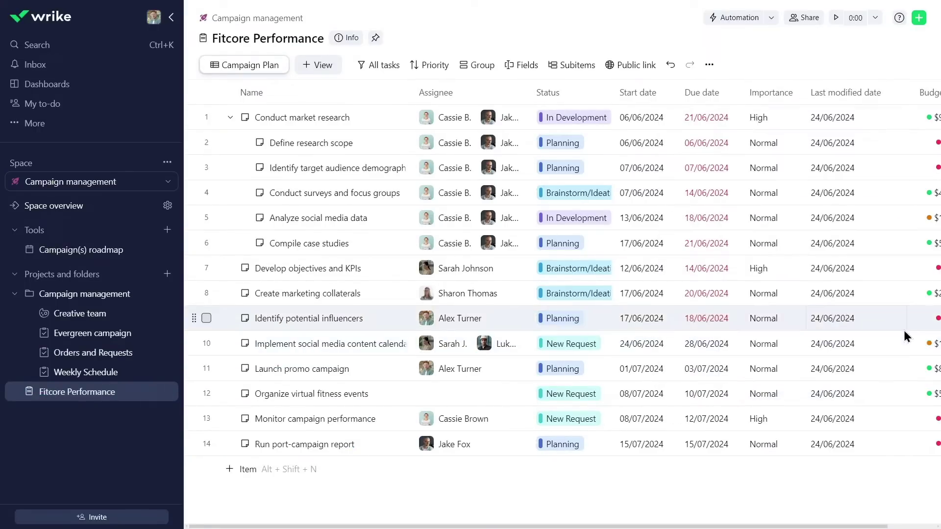
Narrow the Last modified date column and move the Importance and Budget left columns between Assignee and Status.
drag(876, 524, 921, 525)
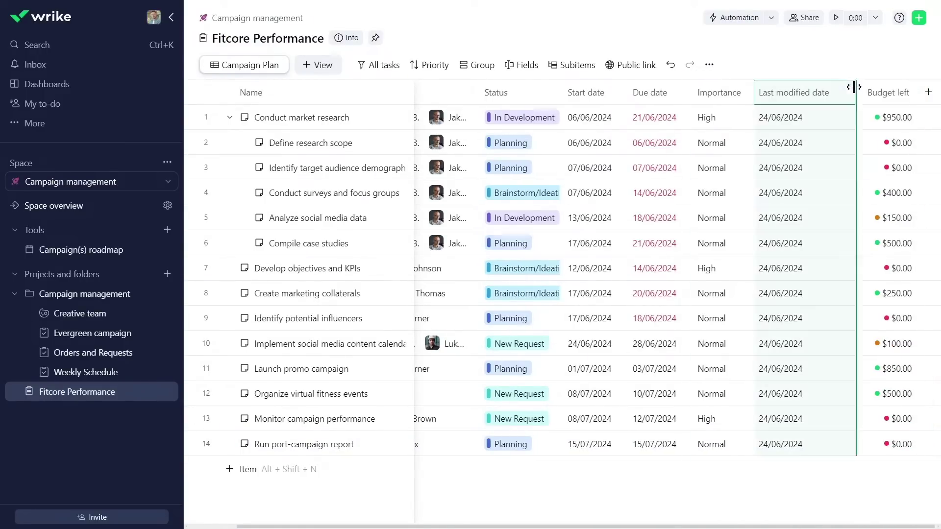
drag(856, 92, 838, 92)
drag(736, 92, 509, 92)
drag(888, 92, 564, 100)
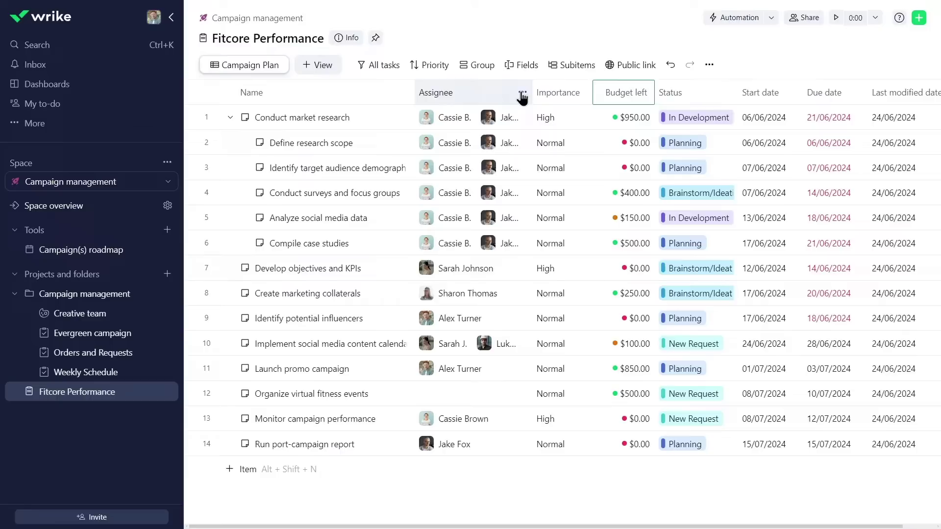
Freeze the table's columns up to and including Assignee.
click(522, 92)
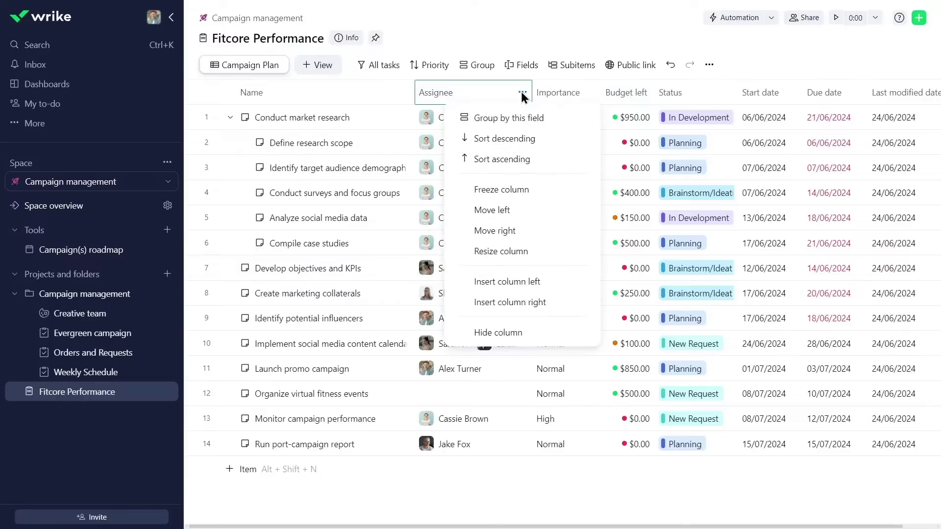
click(533, 189)
drag(549, 527, 722, 528)
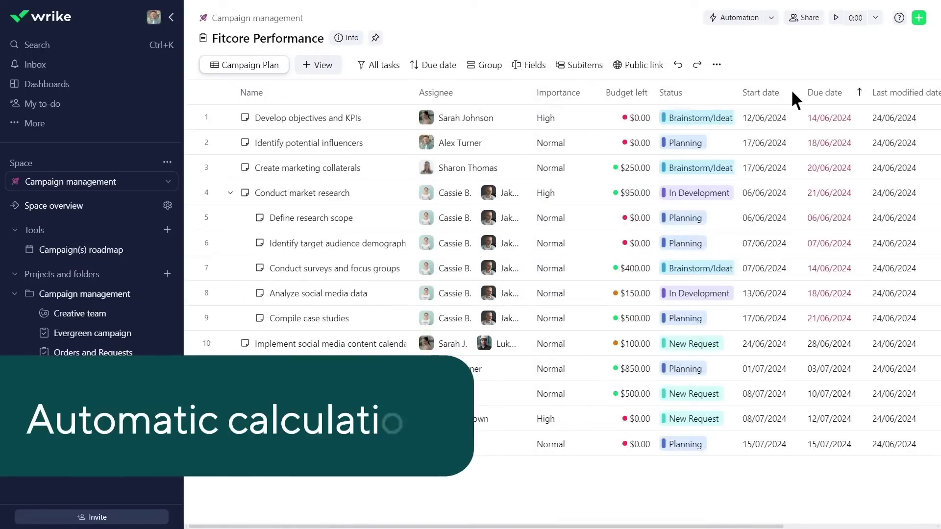
Turn on automatic subitem calculations of start and due dates for tasks only, replacing the current values.
click(792, 91)
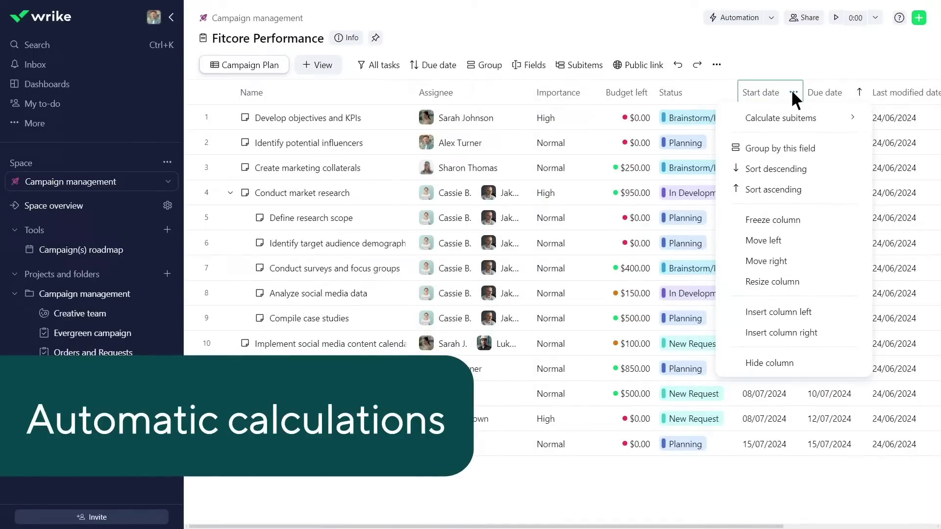
mouse_move(751, 118)
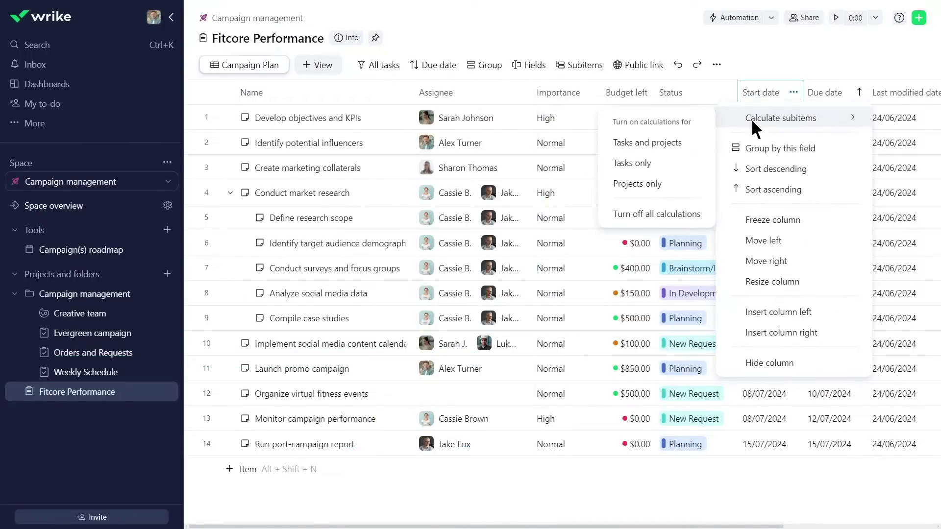
click(646, 162)
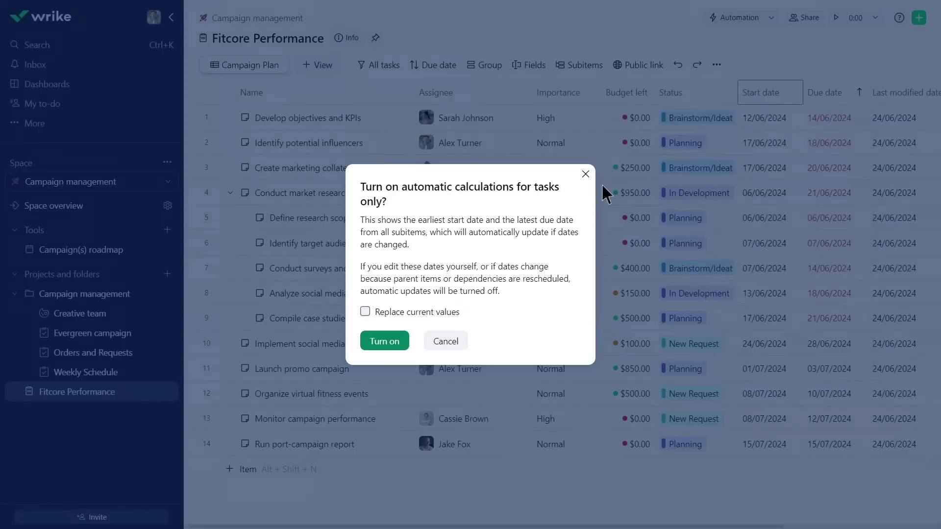
click(364, 311)
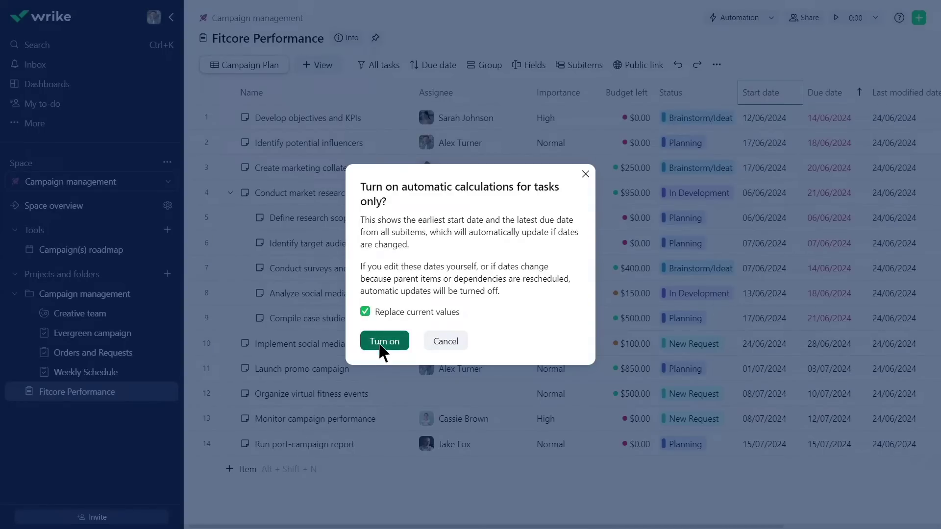
click(381, 343)
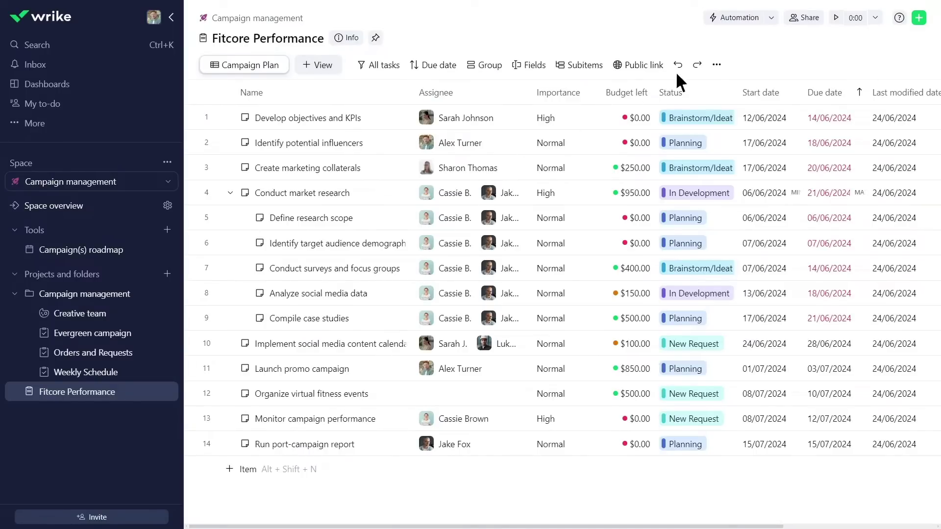
Set the due date of the Compile case studies subtask to 05/07/2024.
click(829, 322)
click(912, 125)
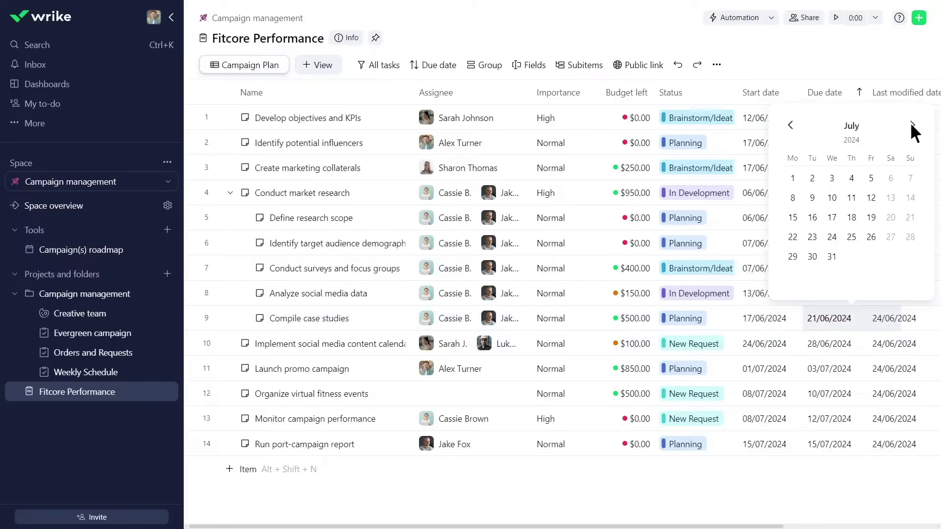
click(871, 178)
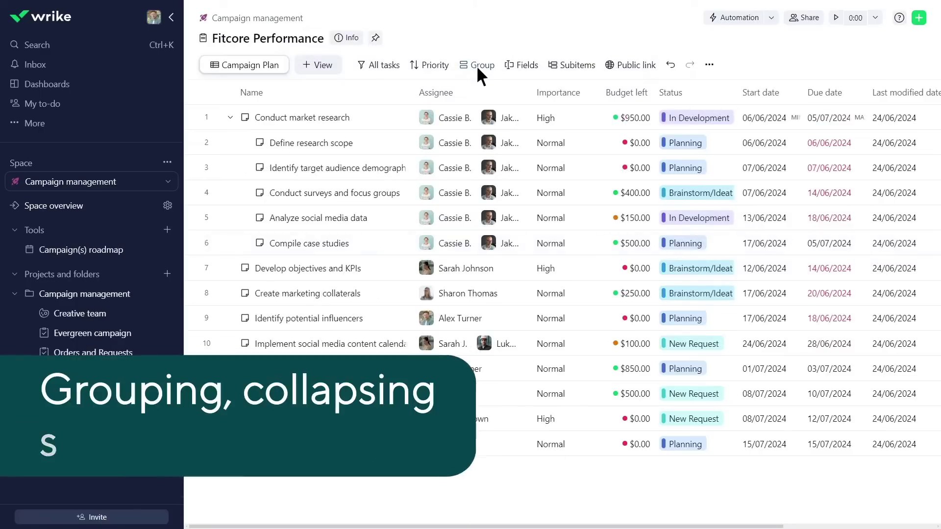
Group the table's tasks by Status and sort them by Due date.
click(478, 67)
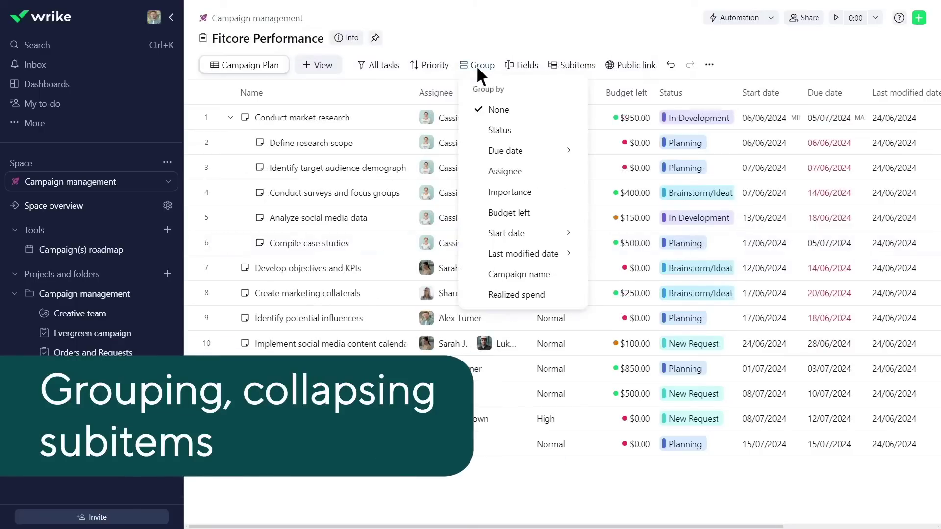
click(516, 130)
click(435, 65)
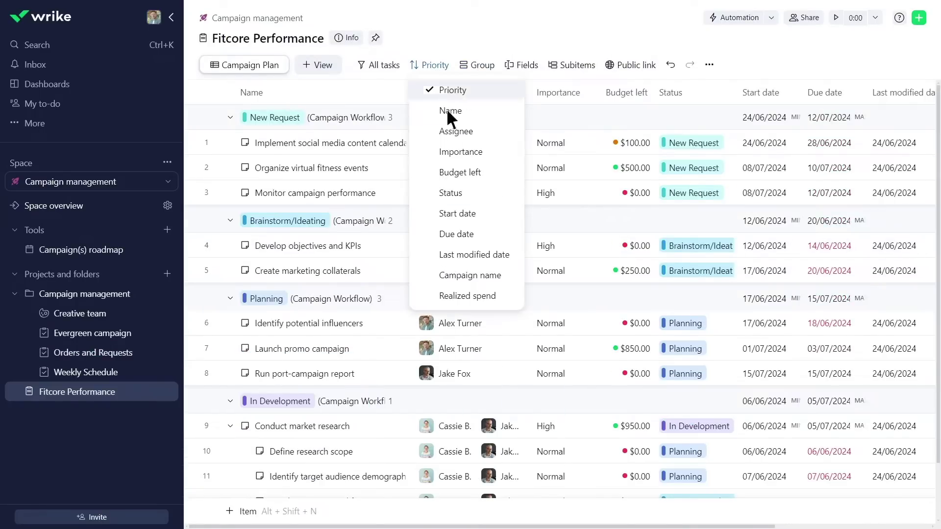
click(457, 233)
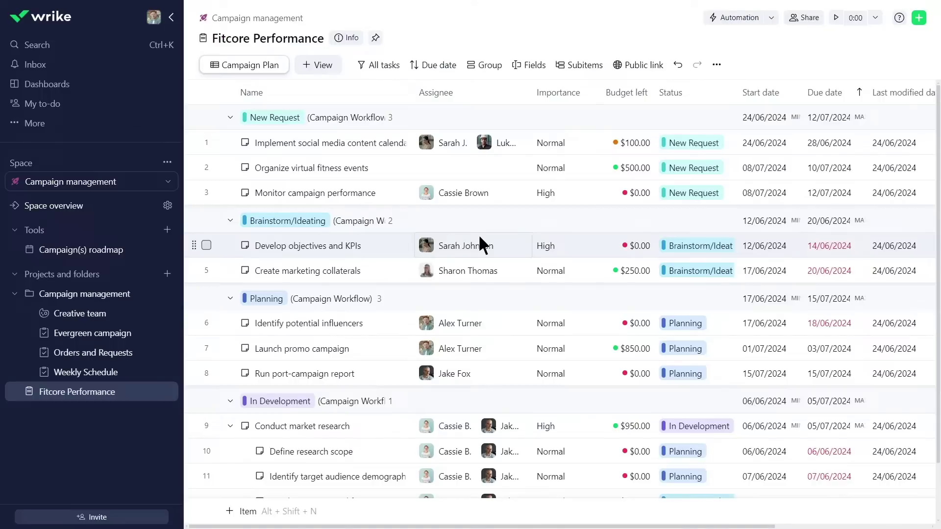
Collapse the subitems of the Conduct market research task.
click(231, 426)
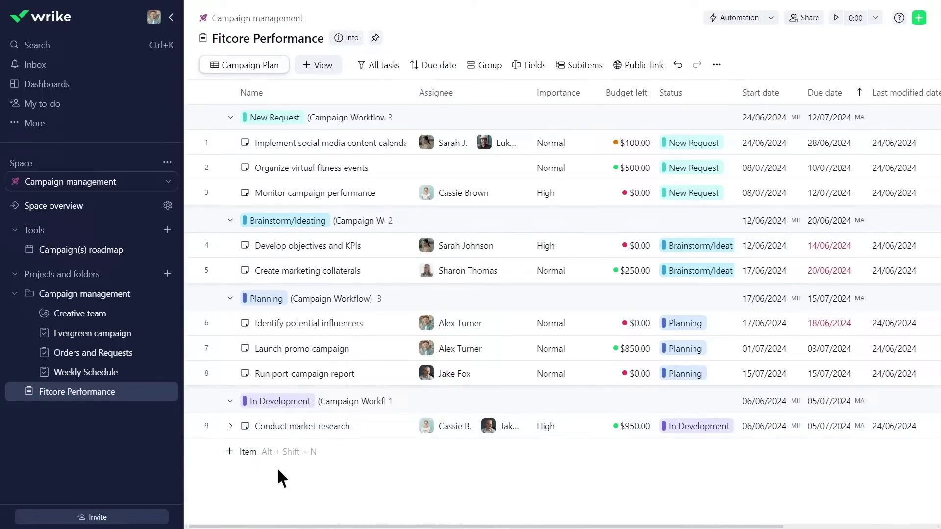
click(588, 65)
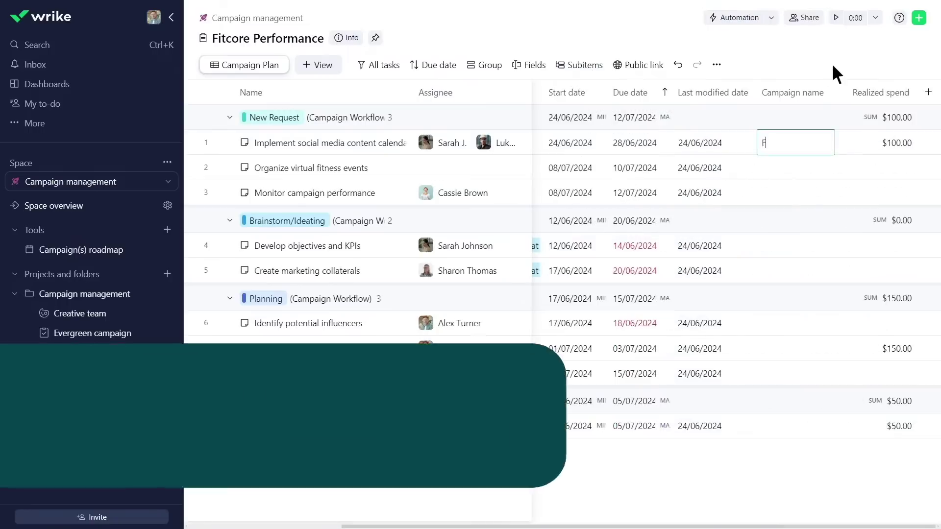
Enter "Fitcore Ignite" as the first task's Campaign name and fill it down to all the listed tasks below.
text(itcore Ignite)
key(Return)
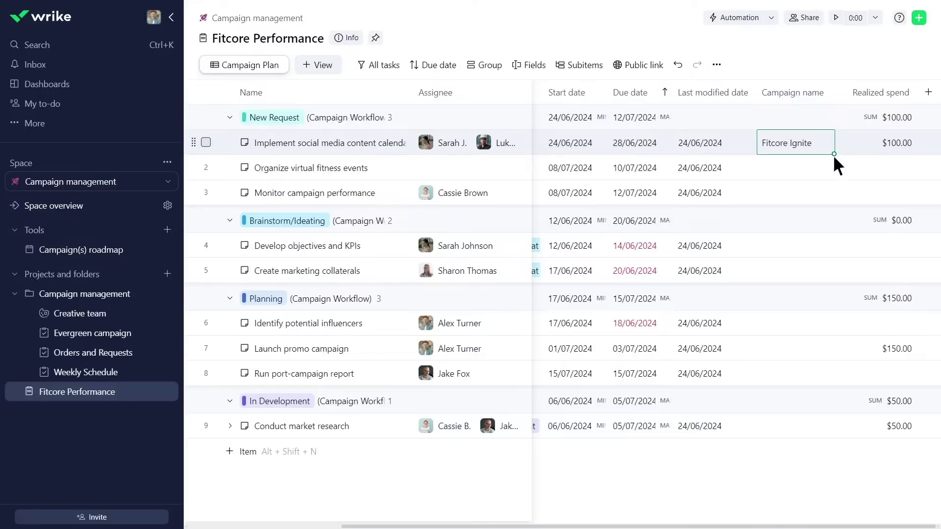
drag(833, 153, 834, 449)
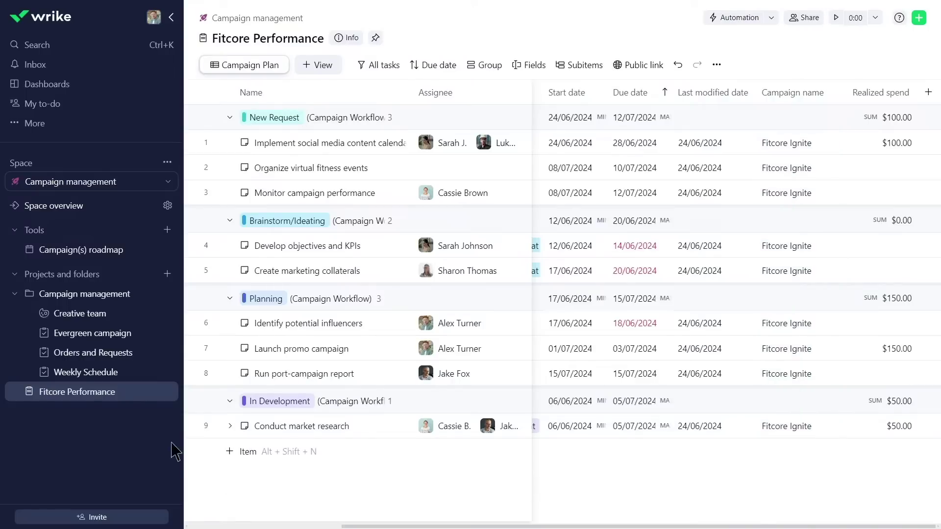
Change the item type of all nine listed tasks to Campaign in bulk and clear the selection.
click(206, 142)
shift+click(206, 426)
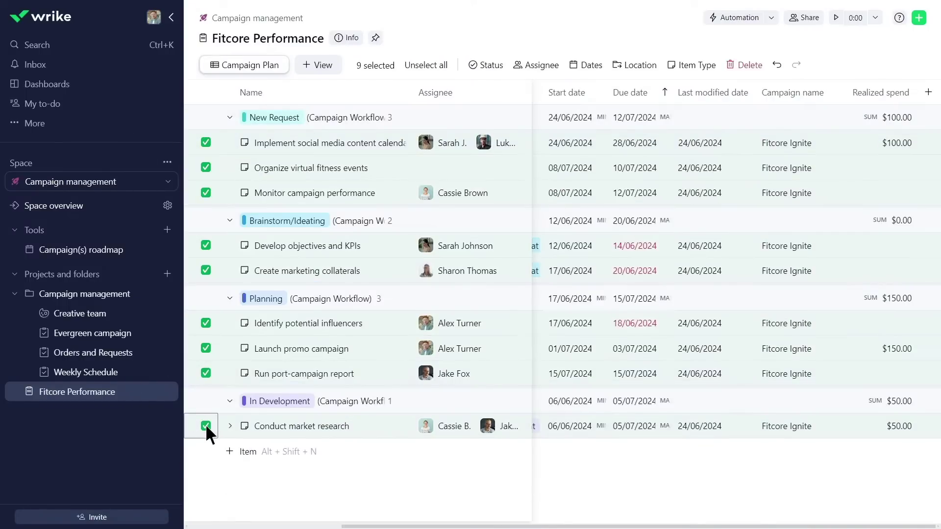
click(695, 65)
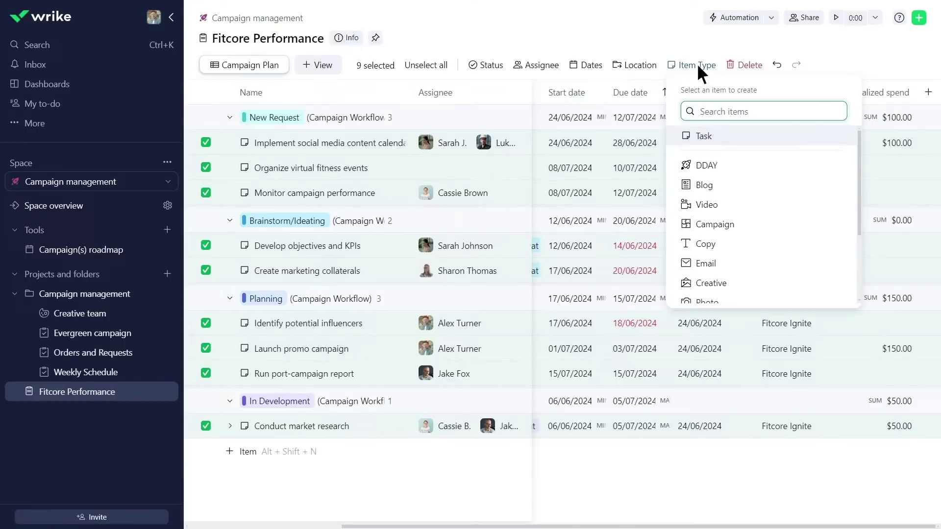
click(741, 225)
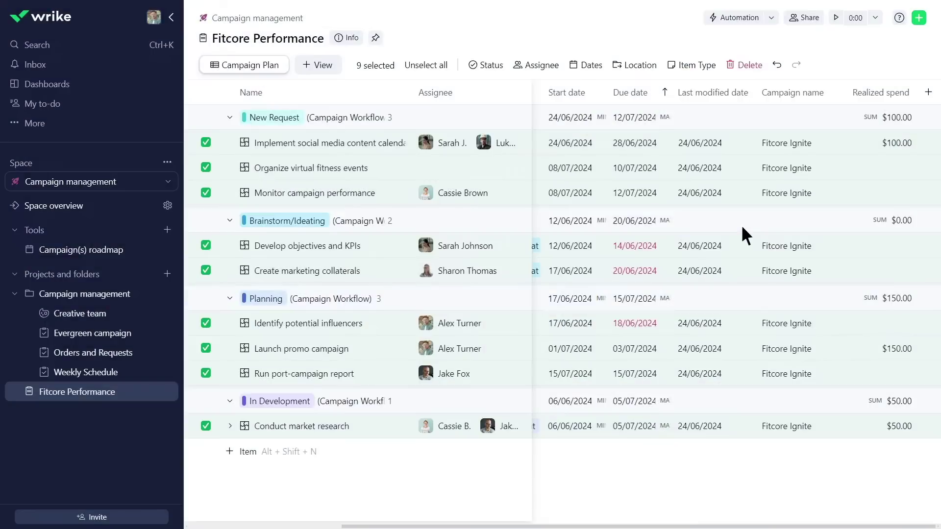
key(Escape)
scroll(735, 221, left, 5)
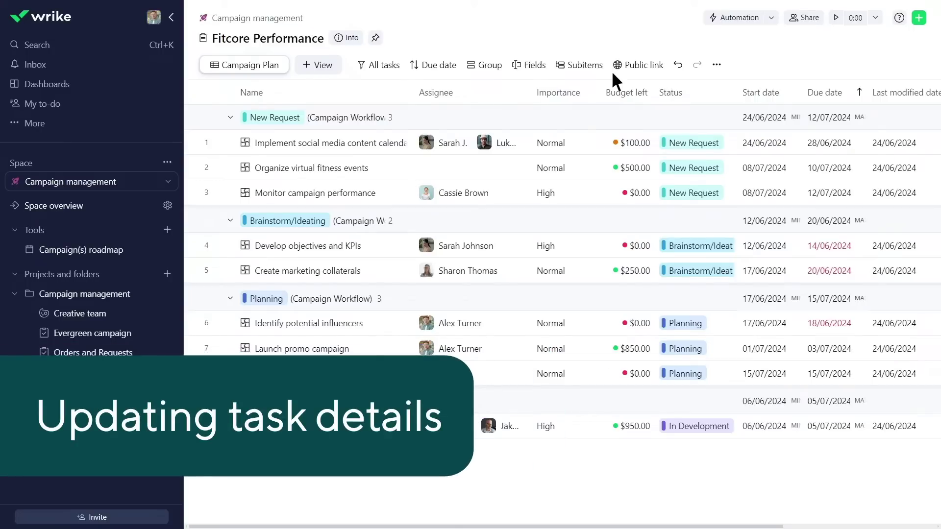
Set importance to High for Organize virtual fitness events and Run port-campaign report, and Low for Identify potential influencers.
click(564, 168)
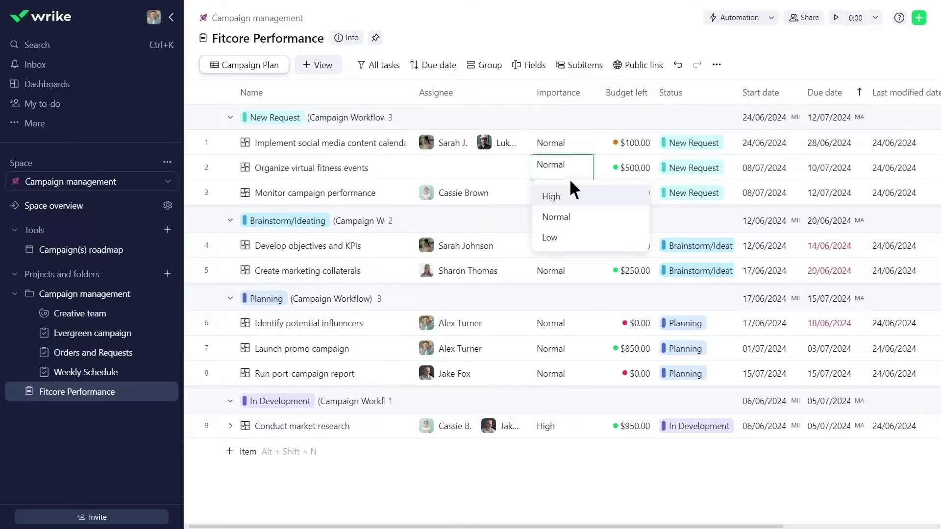
click(551, 195)
click(572, 322)
click(551, 395)
click(566, 374)
click(551, 401)
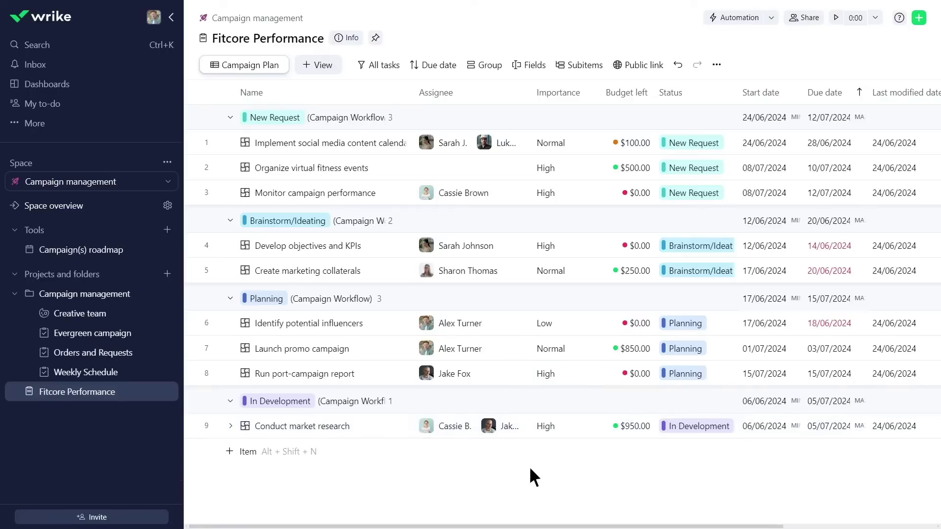
Assign a team member to the unassigned Organize virtual fitness events item.
click(469, 167)
click(485, 269)
click(425, 444)
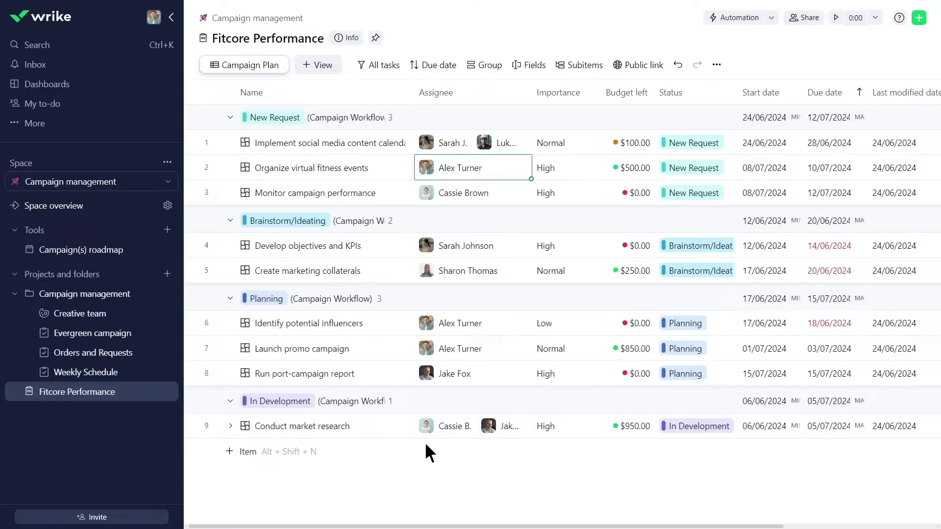
Add the Organize virtual fitness events item to My to-do.
right_click(328, 168)
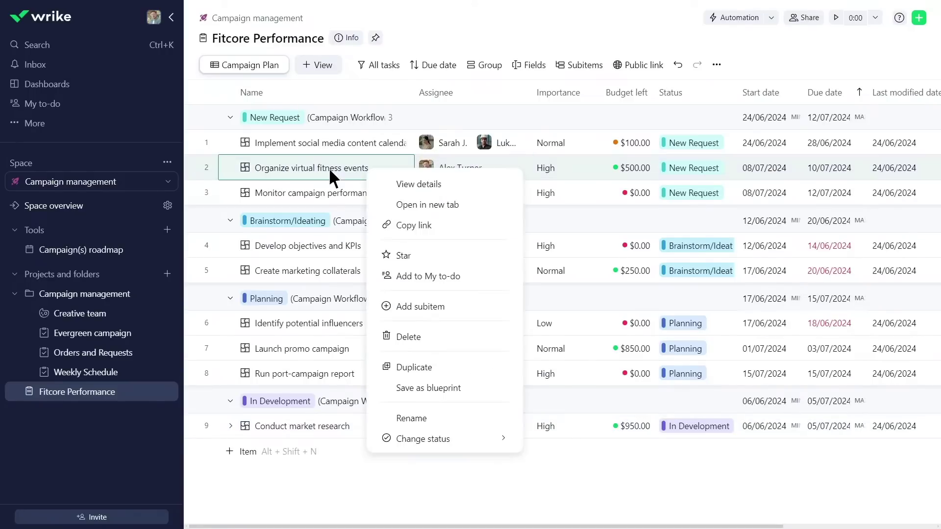
click(430, 276)
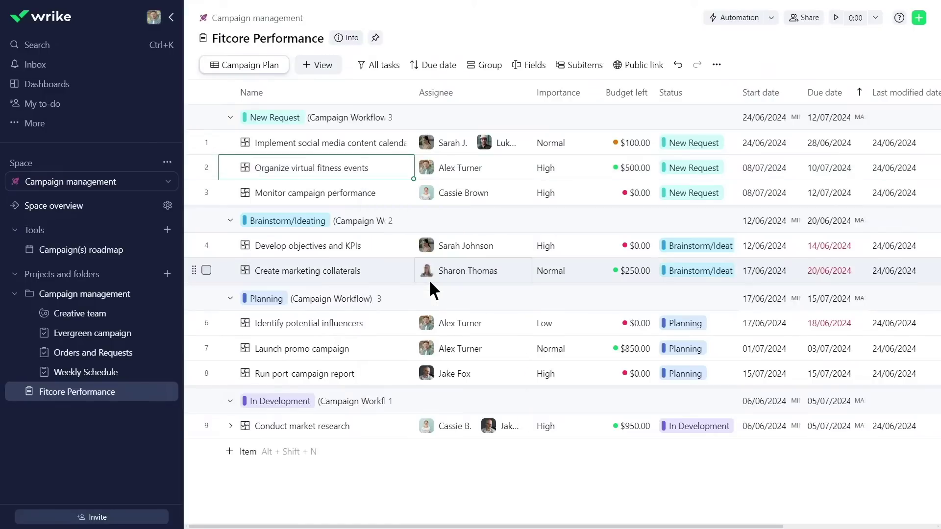
click(360, 427)
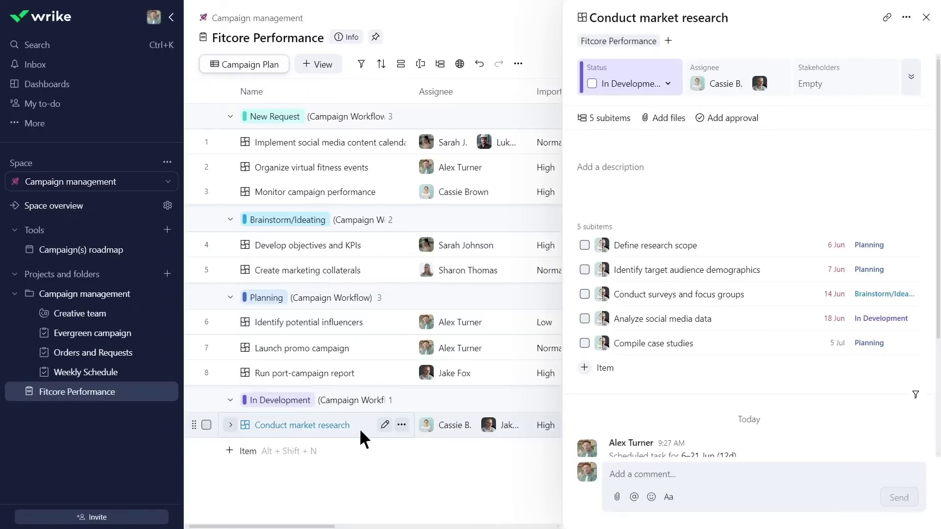
click(620, 479)
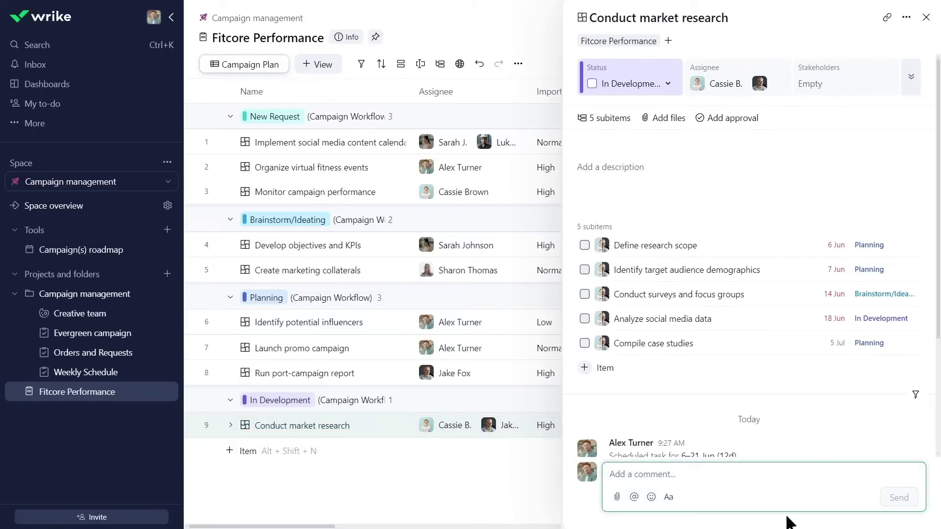
text(@a)
key(Return)
text(Please provide updates summary)
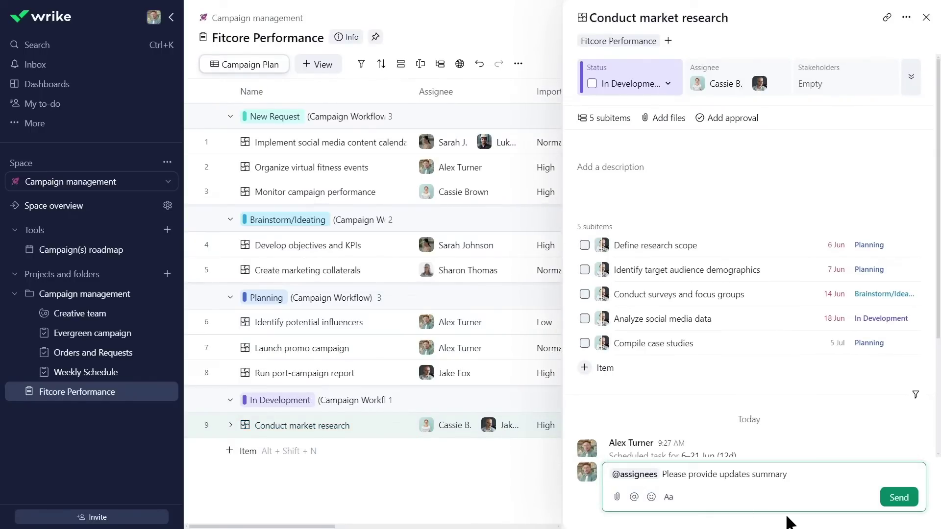
click(906, 504)
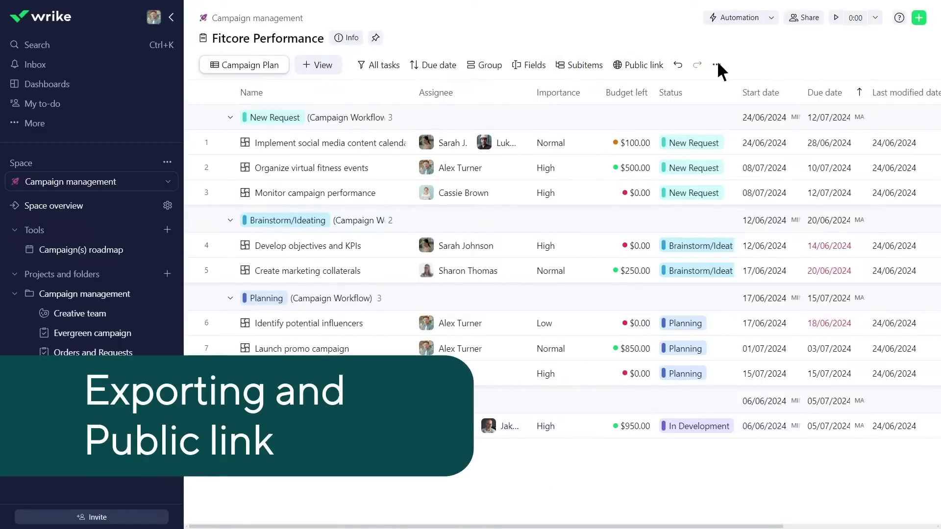
Switch the table density to Compact and export this table to Excel.
click(717, 65)
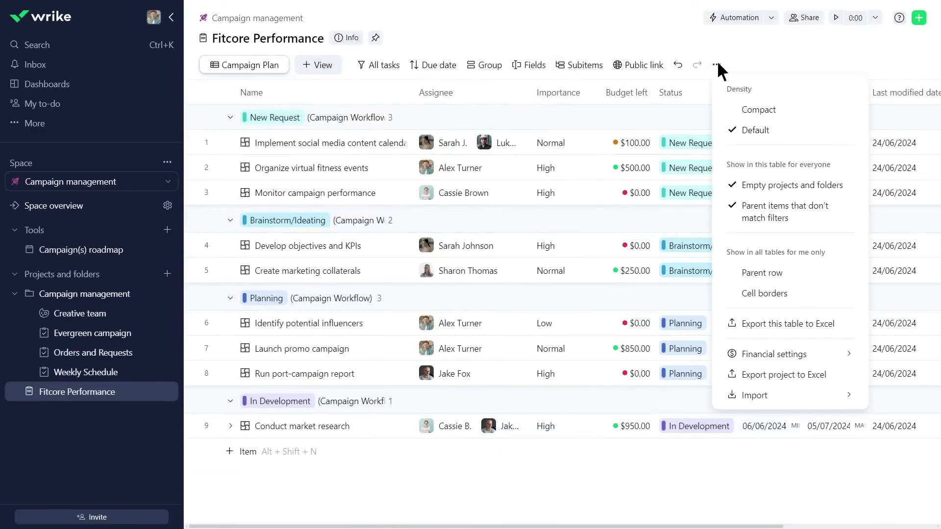
click(758, 110)
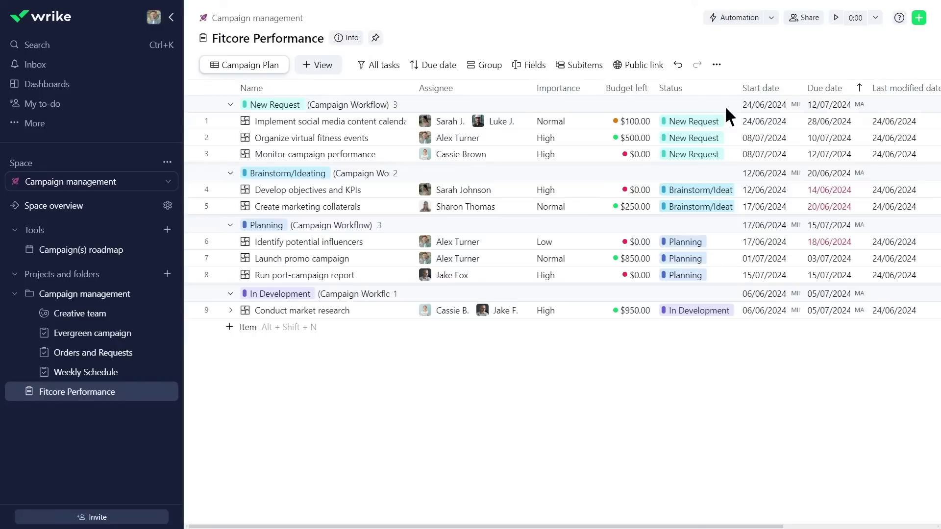
click(715, 64)
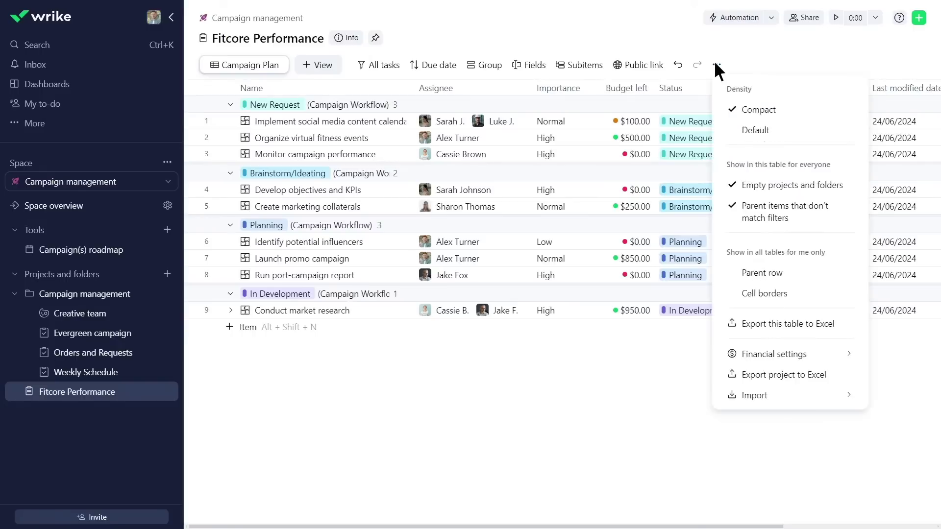
click(796, 329)
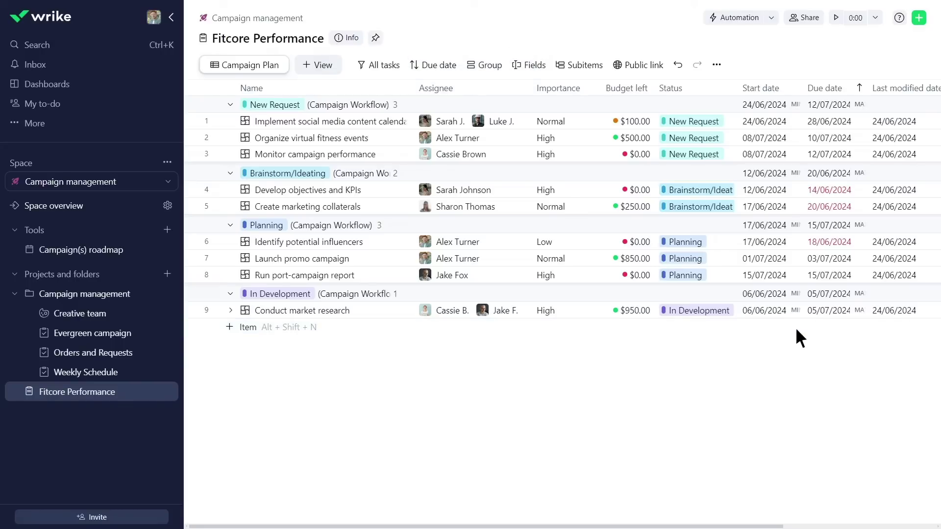
Create a public link for the Campaign Plan view and set it to expire in 1 week.
click(637, 65)
click(598, 278)
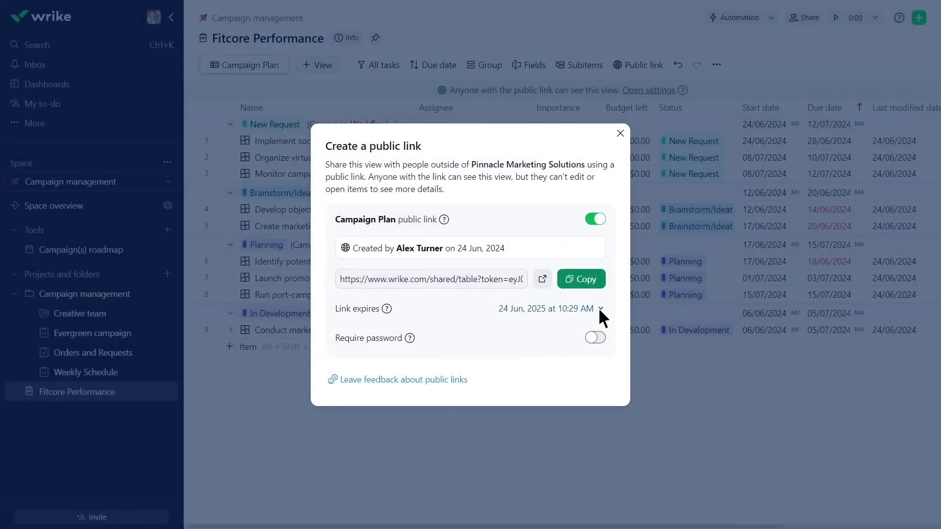
click(599, 308)
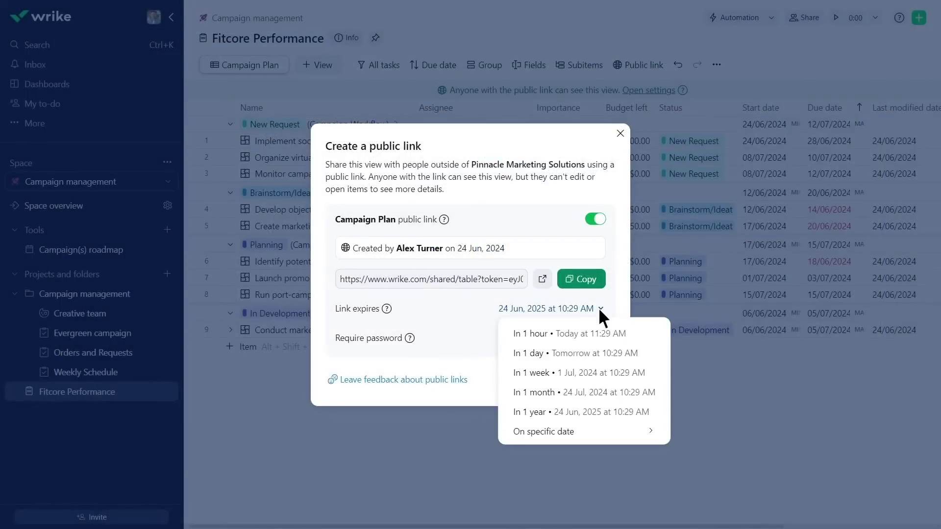
click(595, 373)
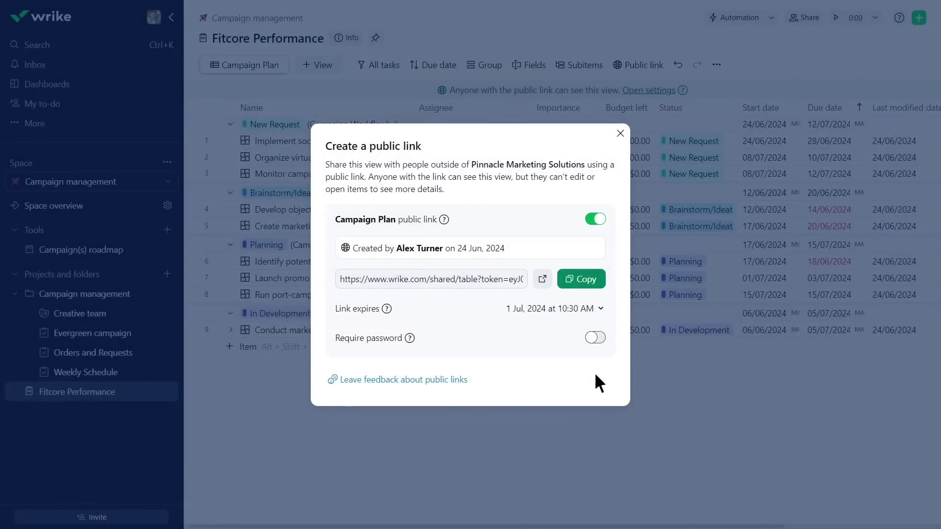